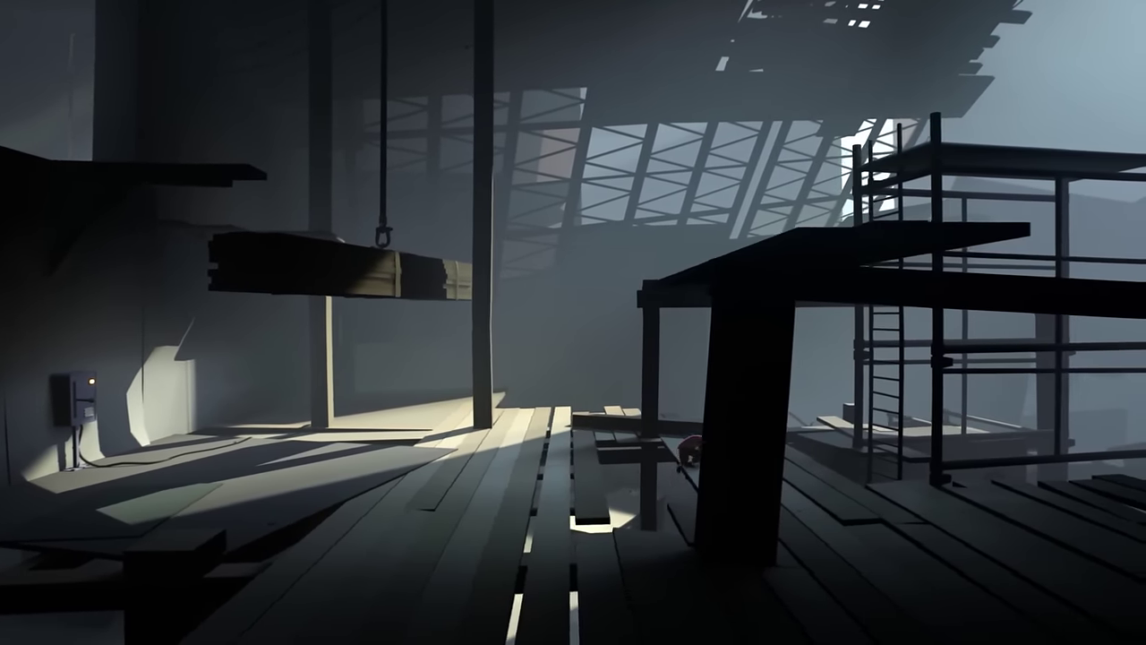
key("Right")
key("Up")
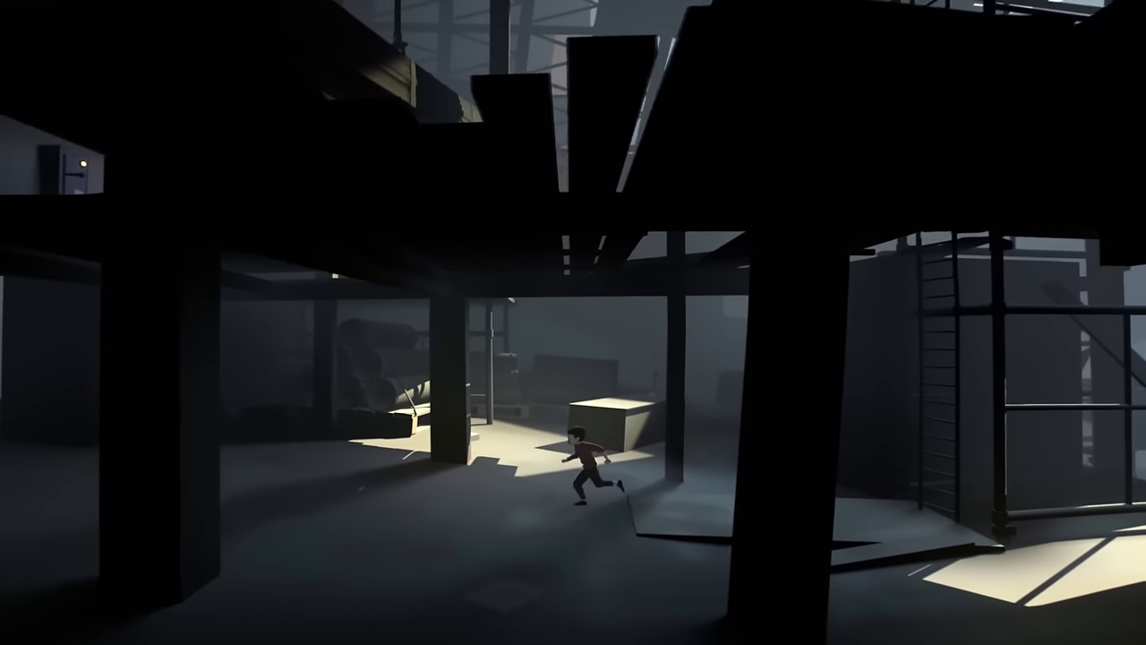
key("Left")
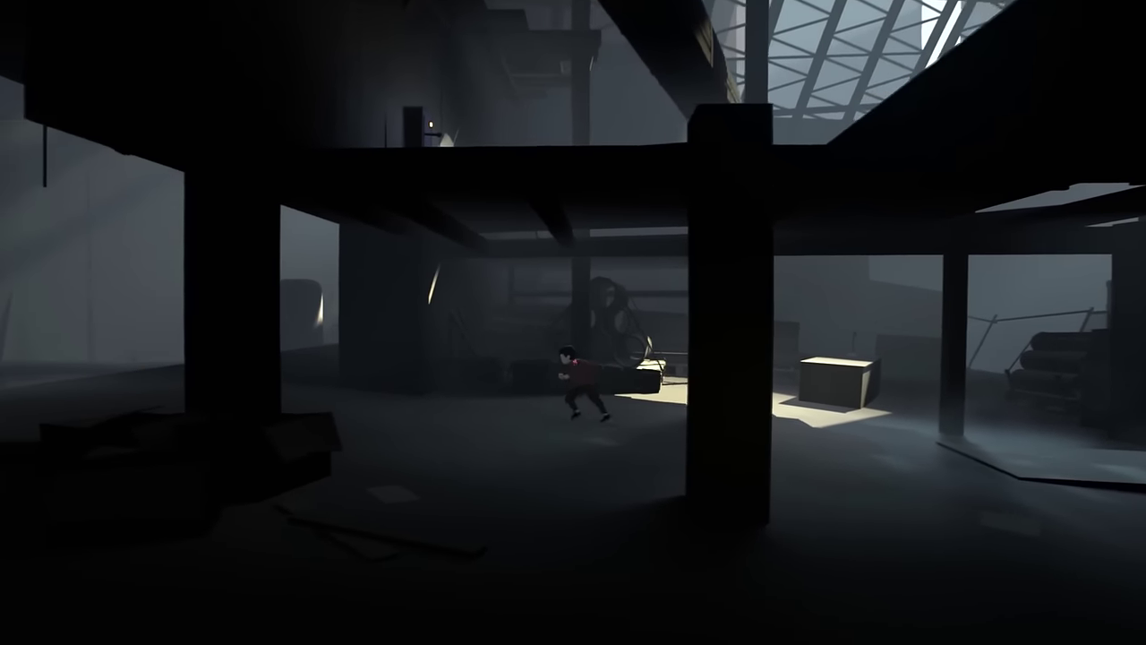
key("Left")
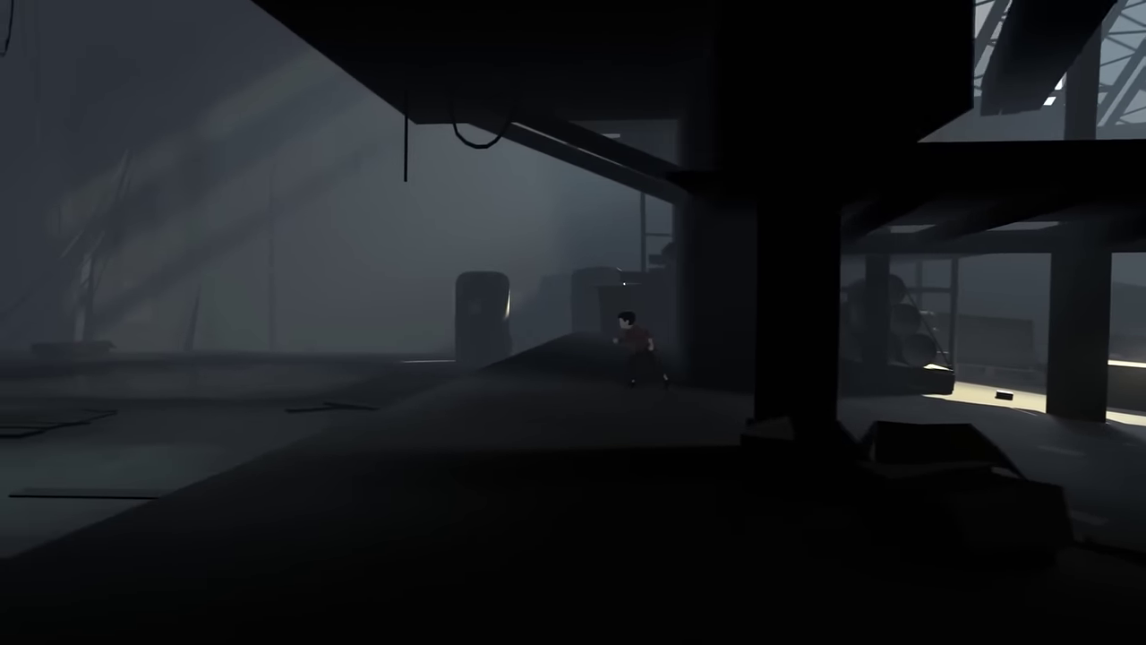
key("Right")
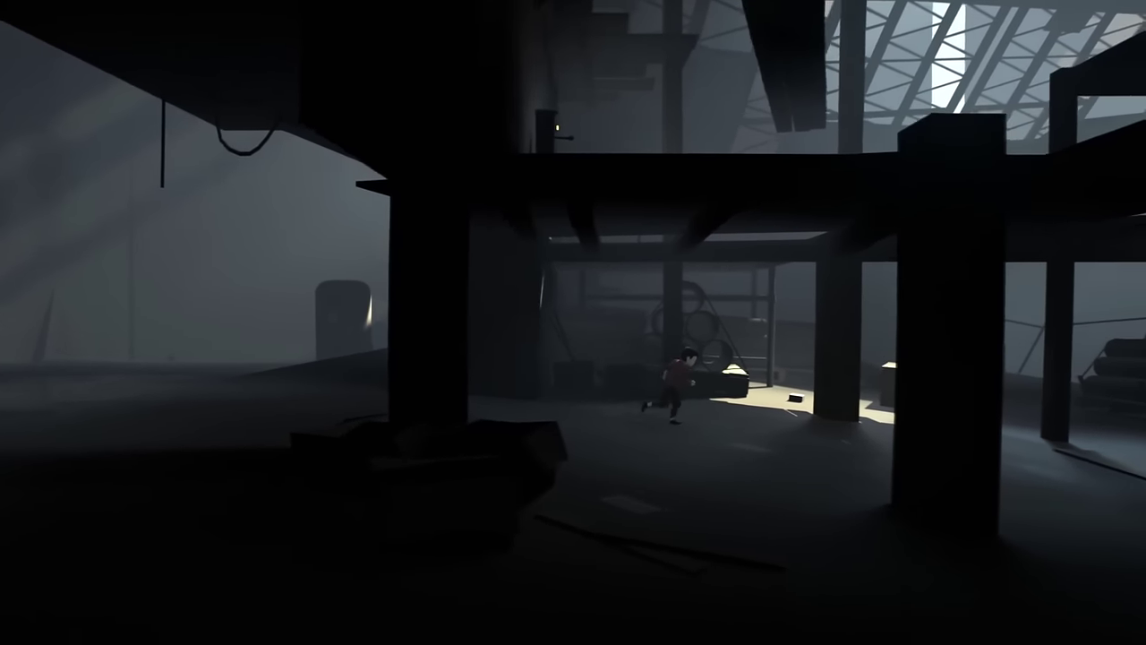
key("Right")
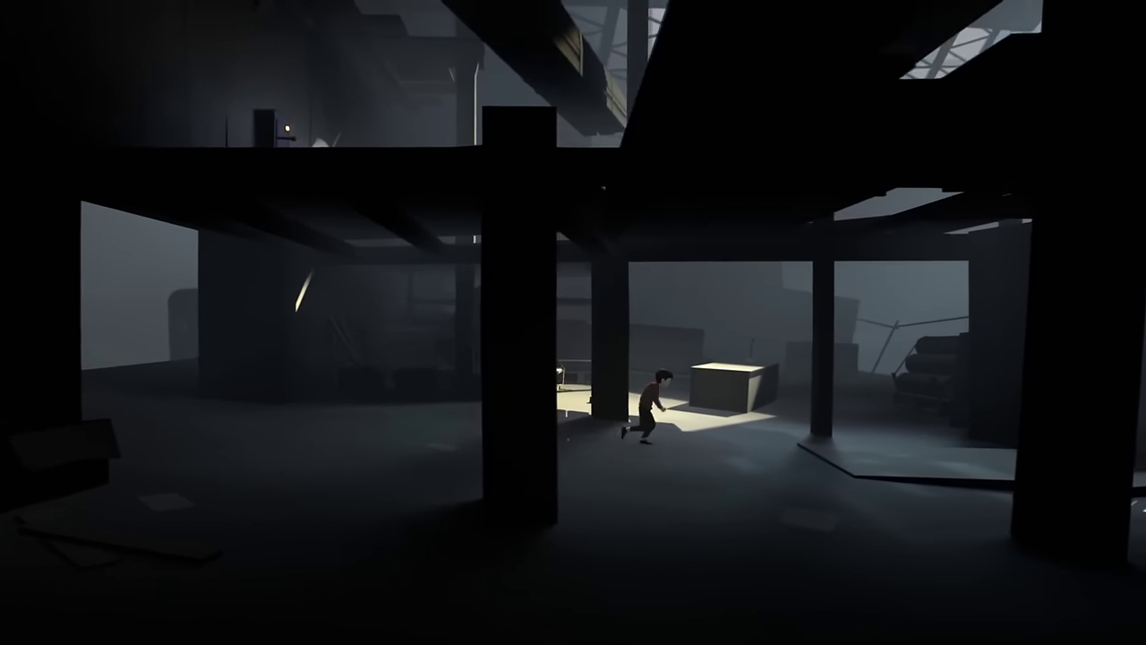
key("Right")
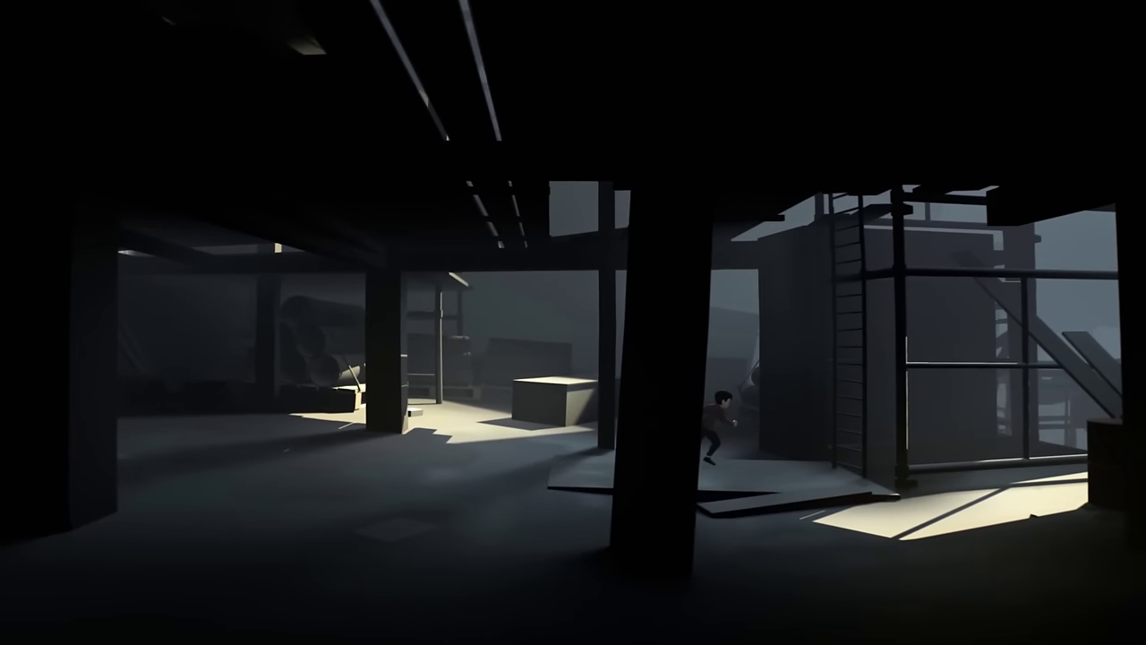
key("Up")
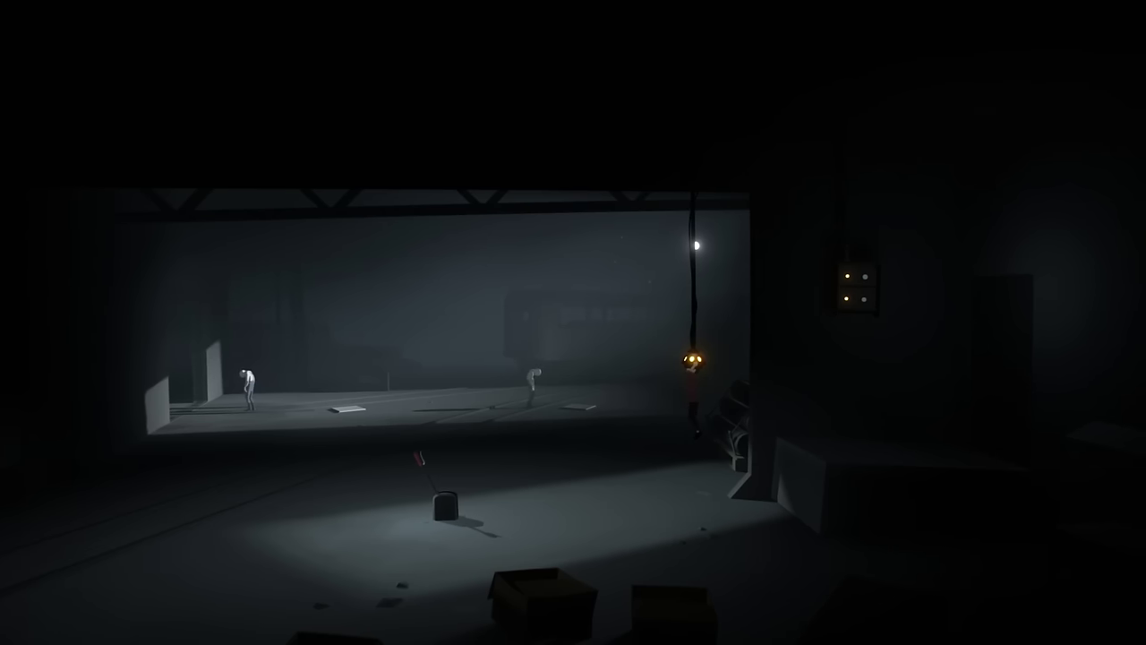
key("Left")
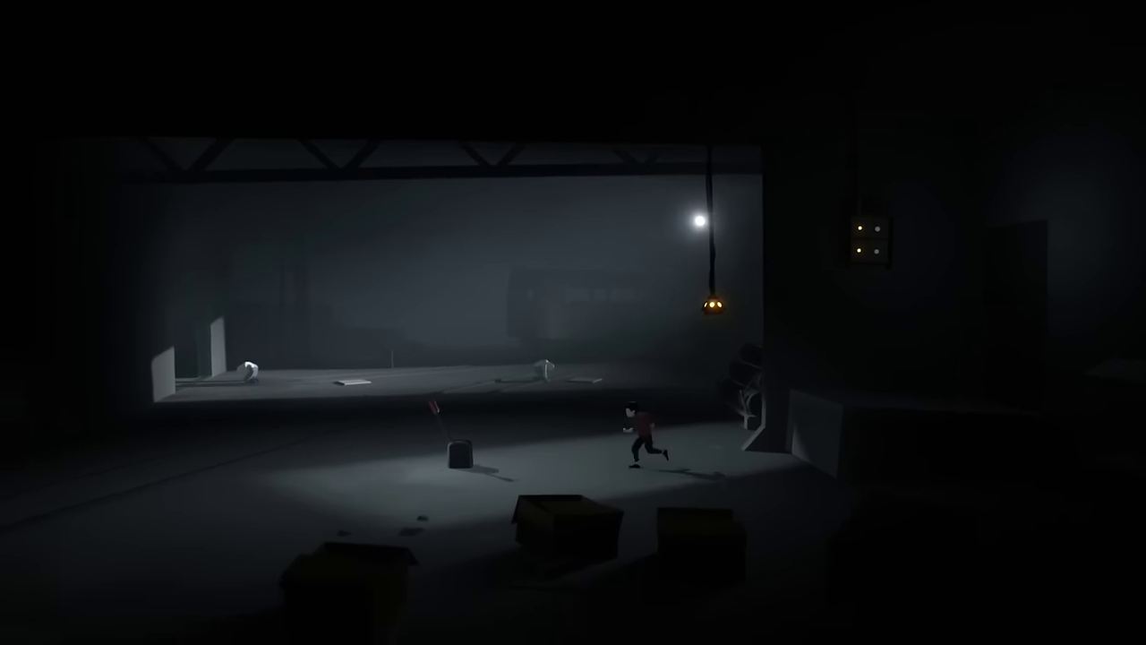
key("Left")
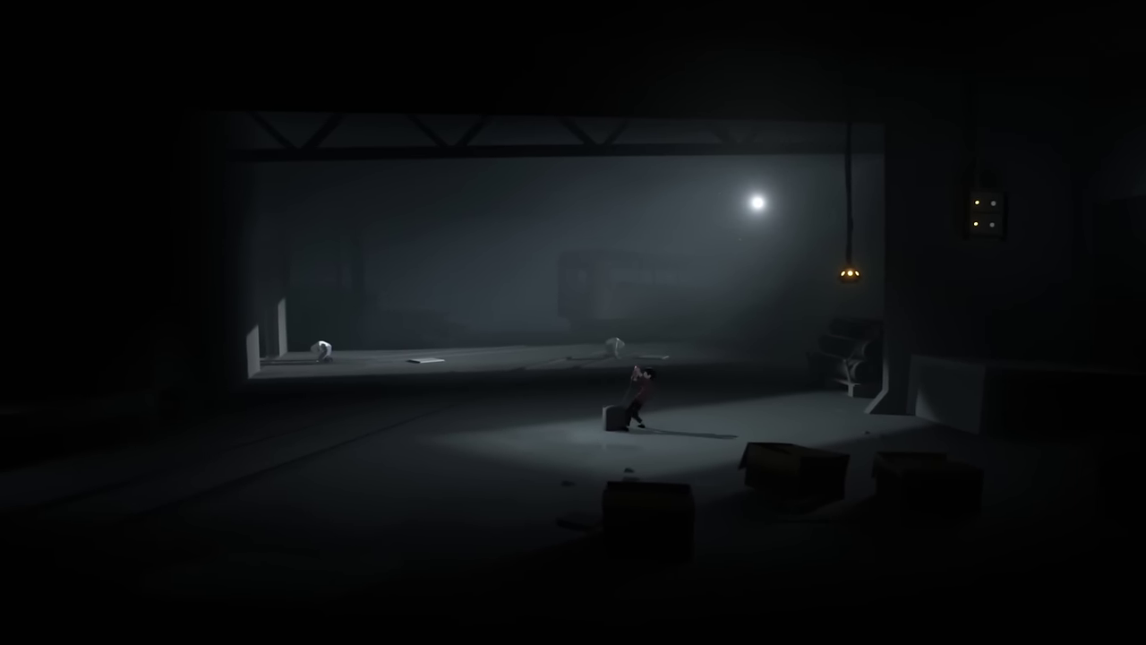
key("Right")
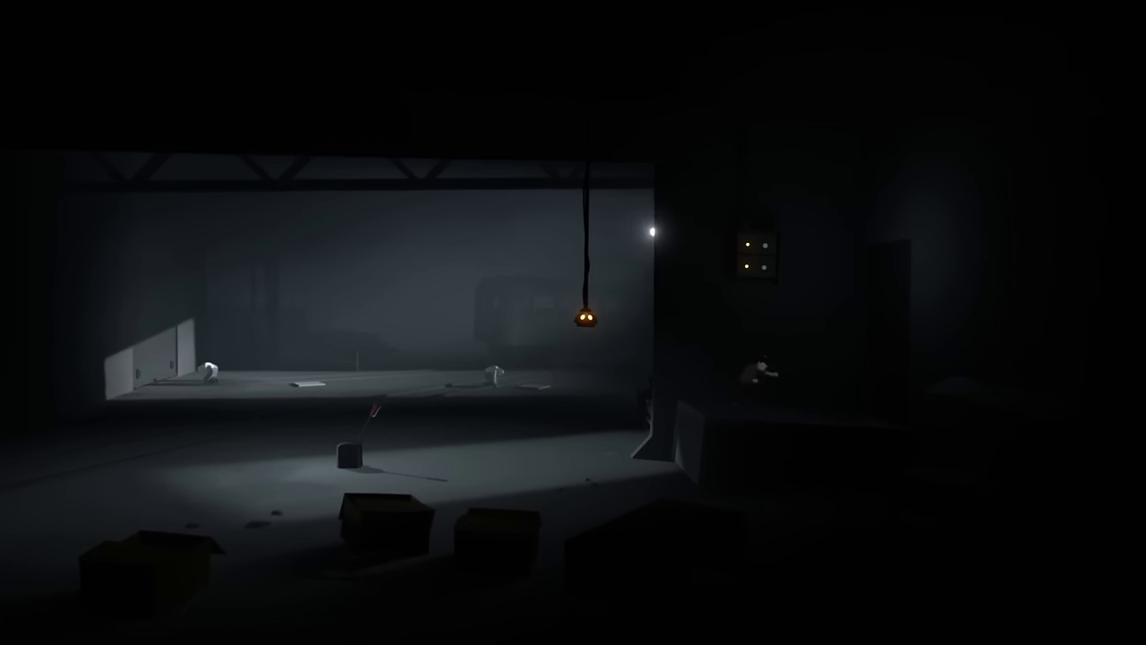
key("Up")
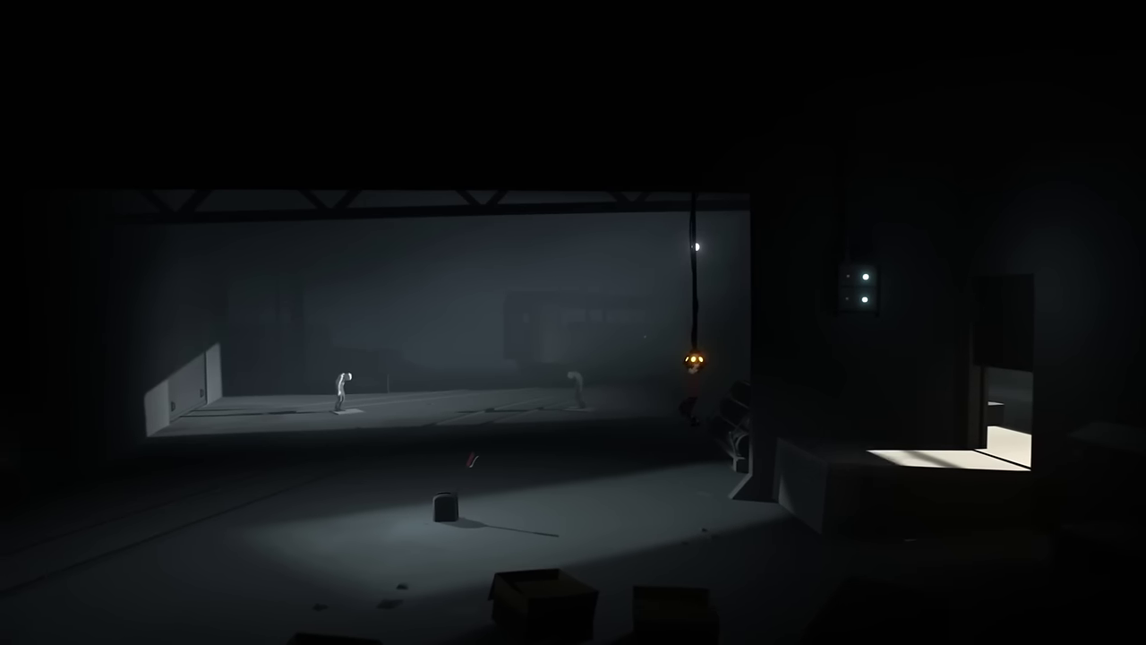
key("Right")
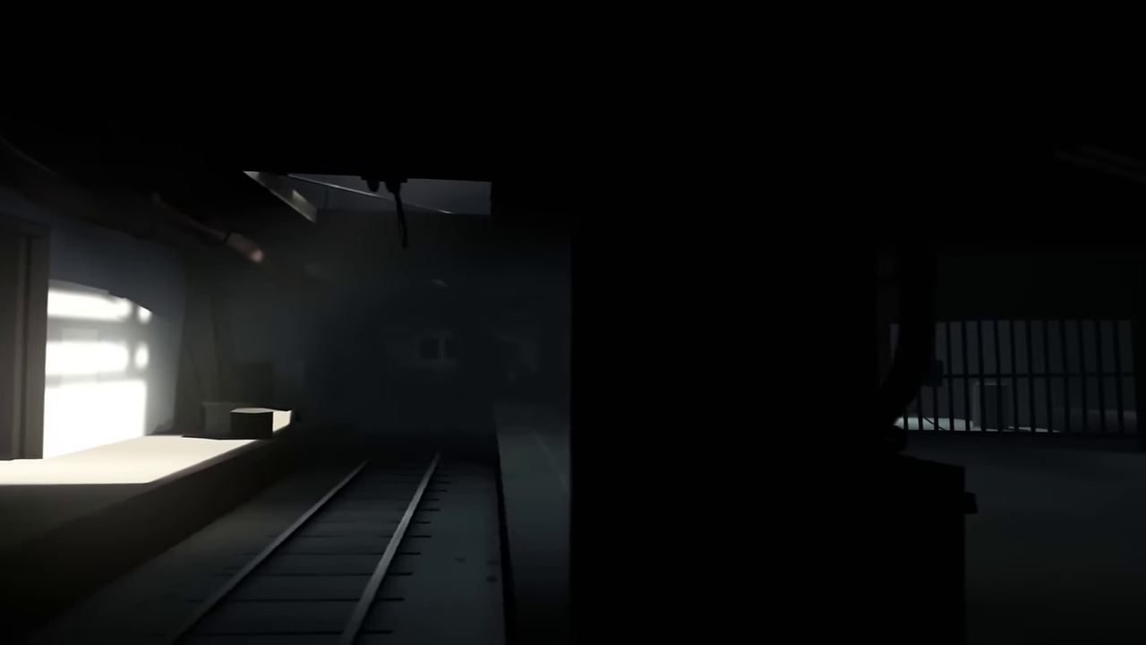
key("Right")
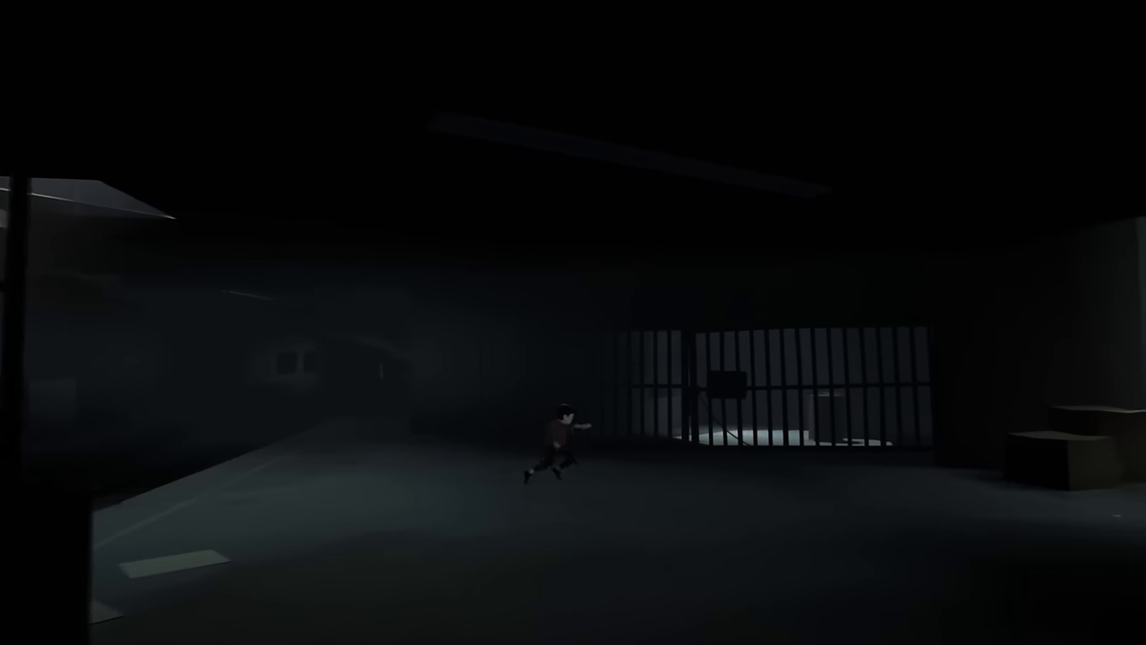
key("Right")
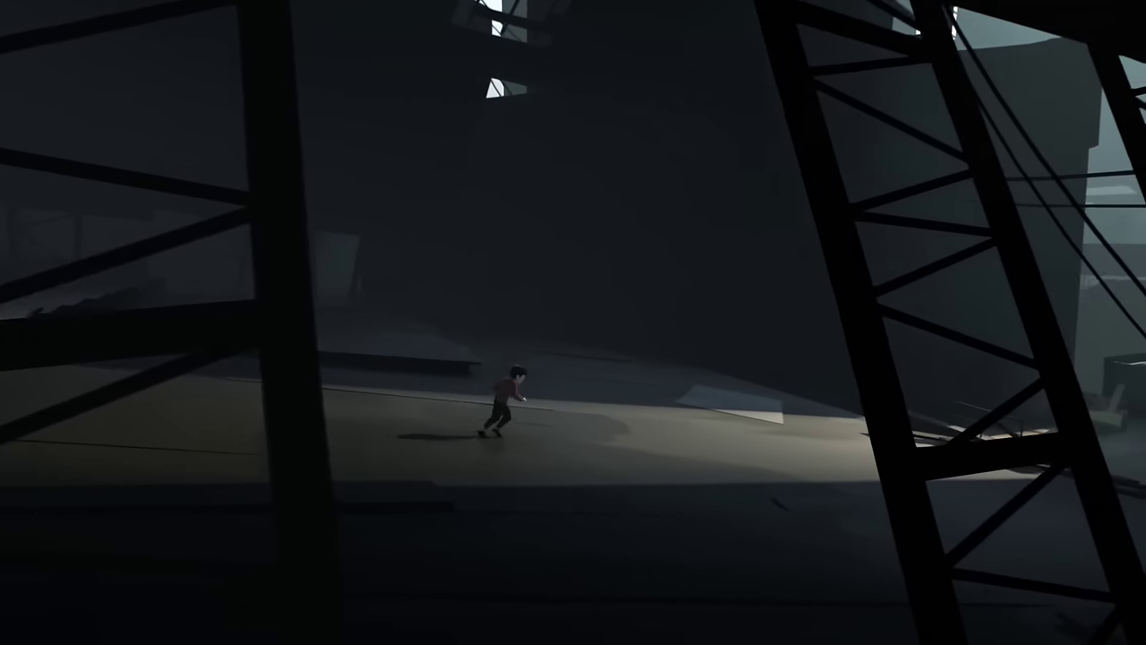
key("Right")
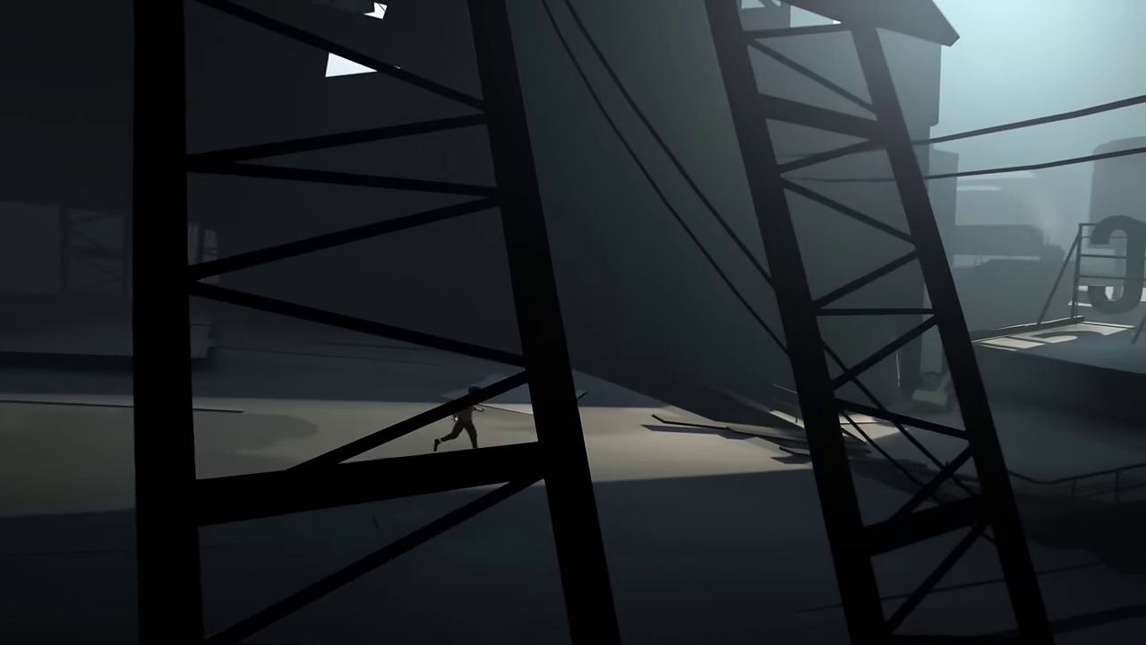
key("Right")
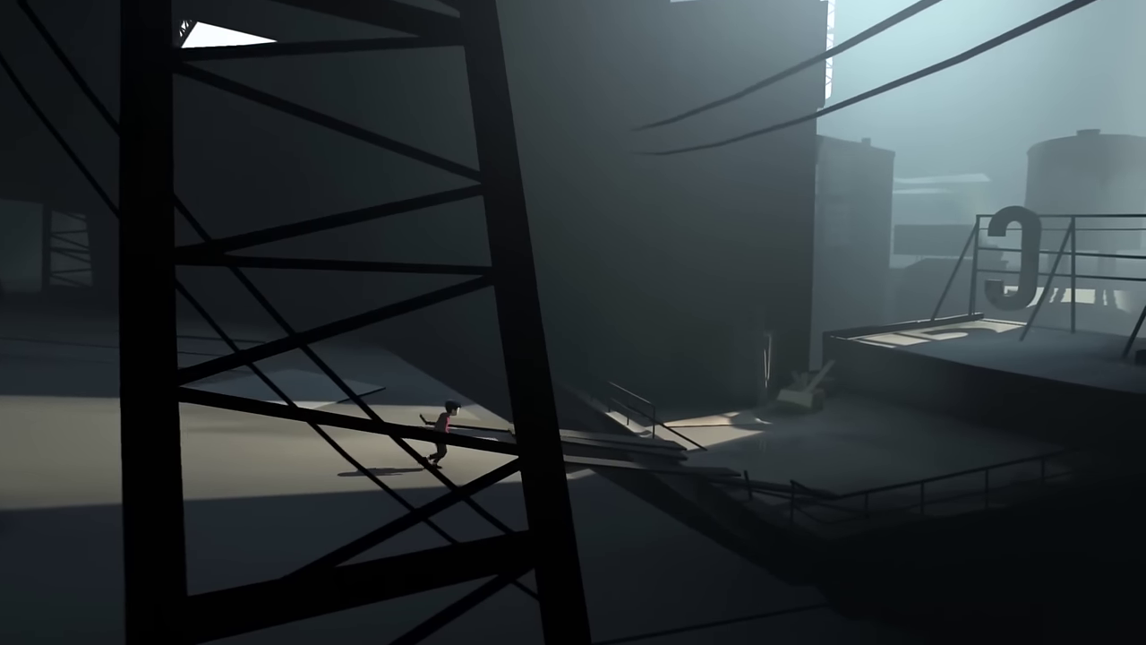
key("Right")
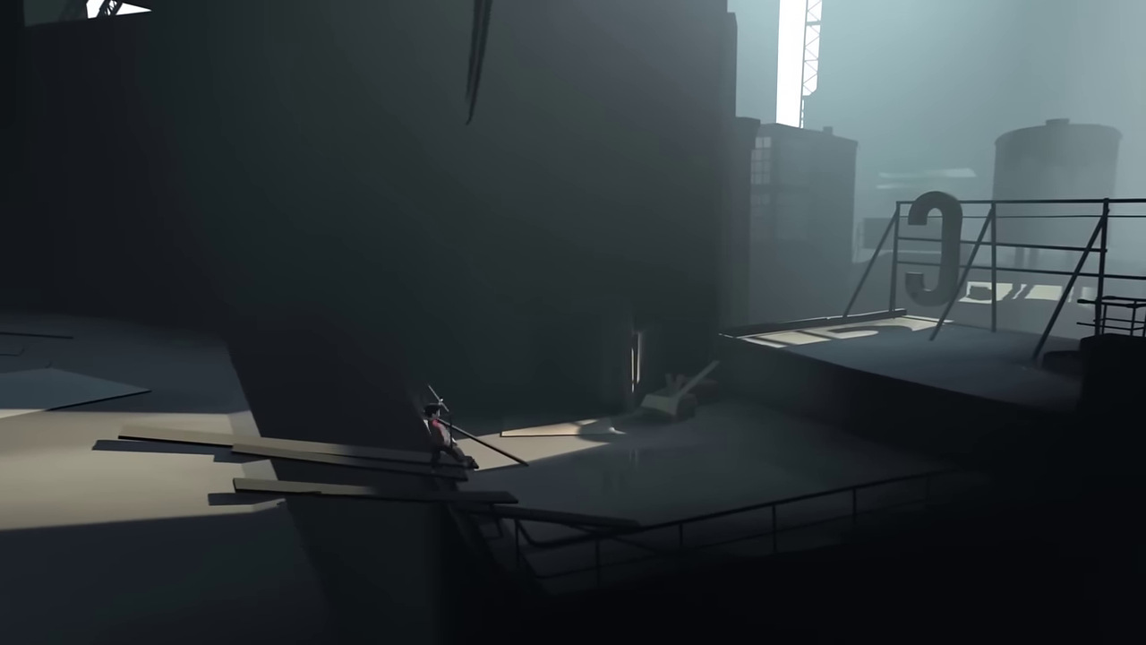
key("Right")
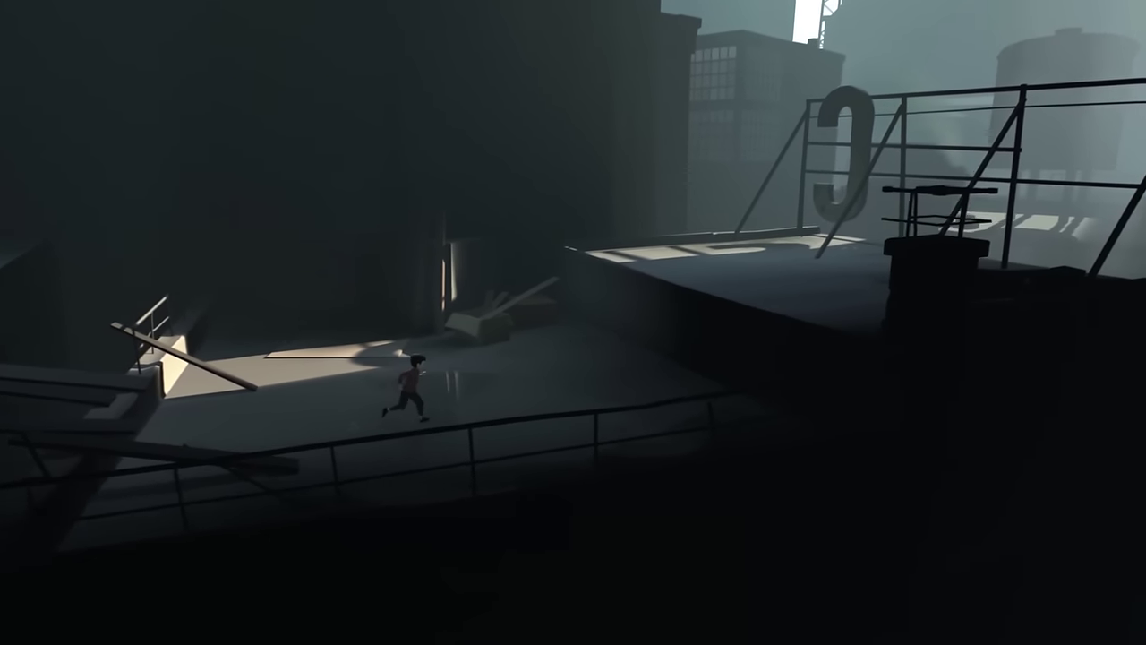
key("Right")
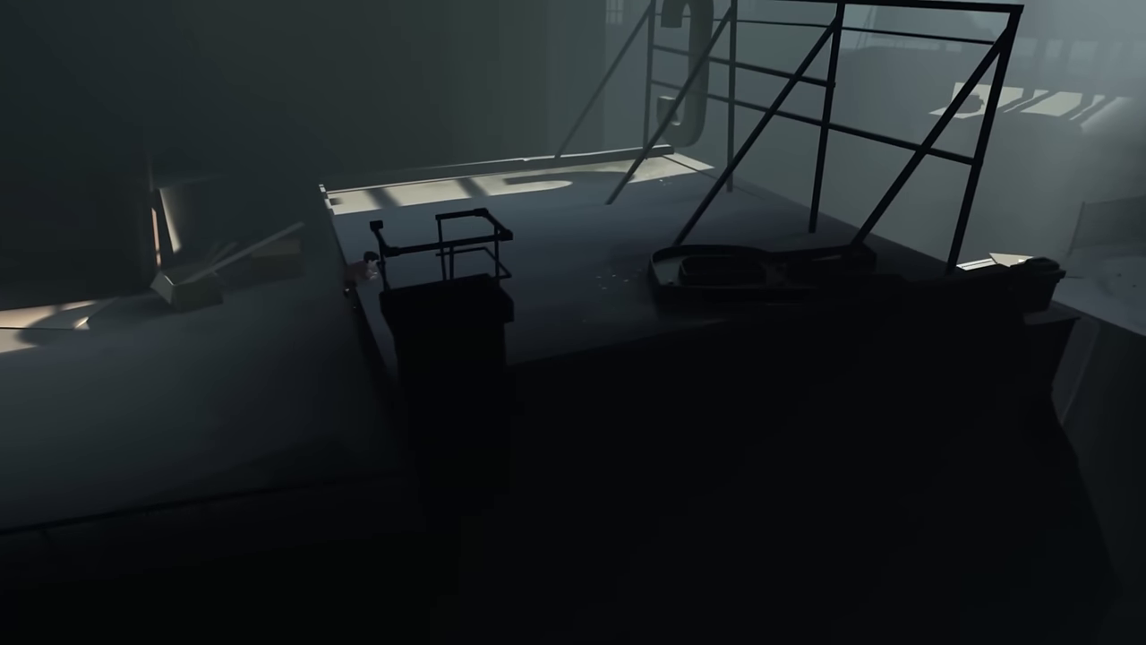
key("Right")
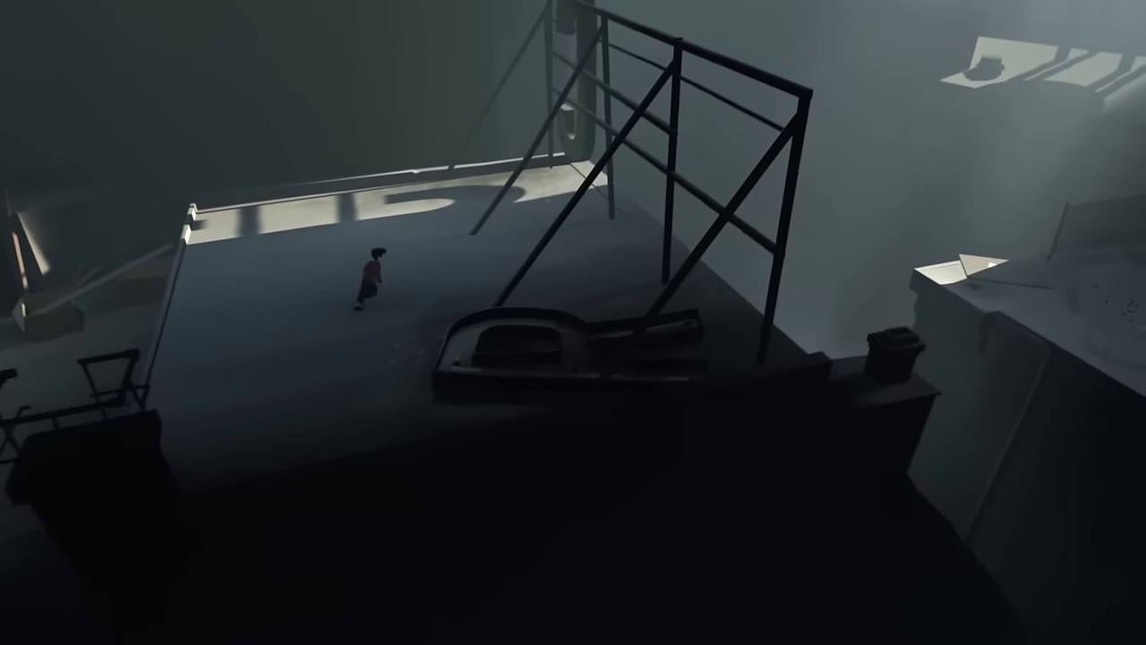
key("Right")
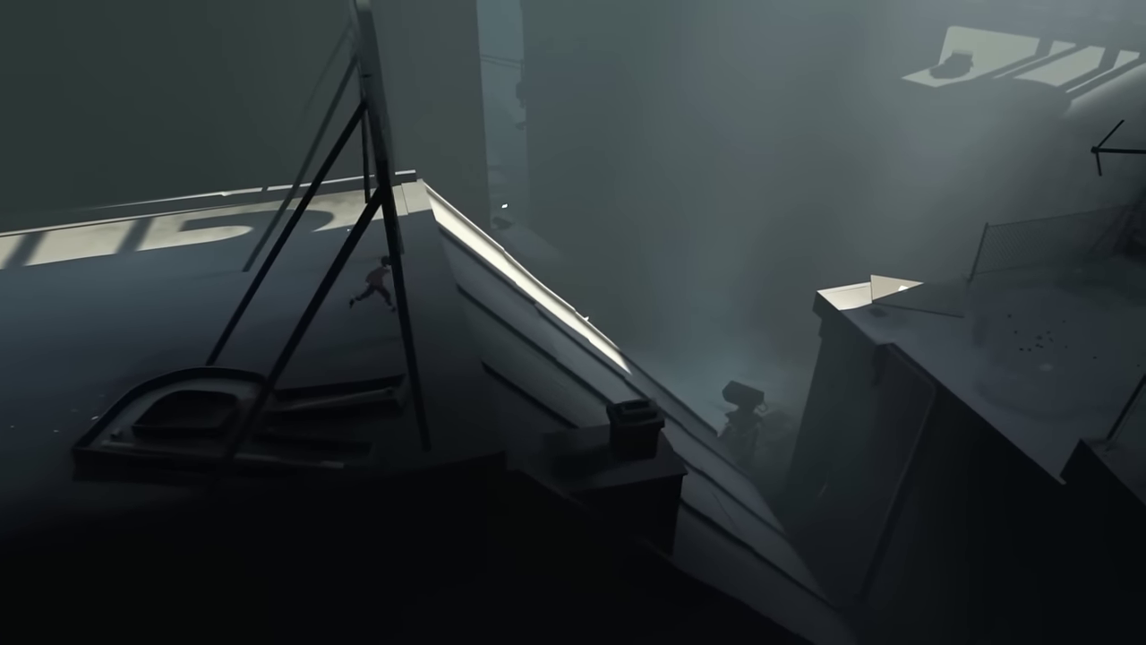
key("Left")
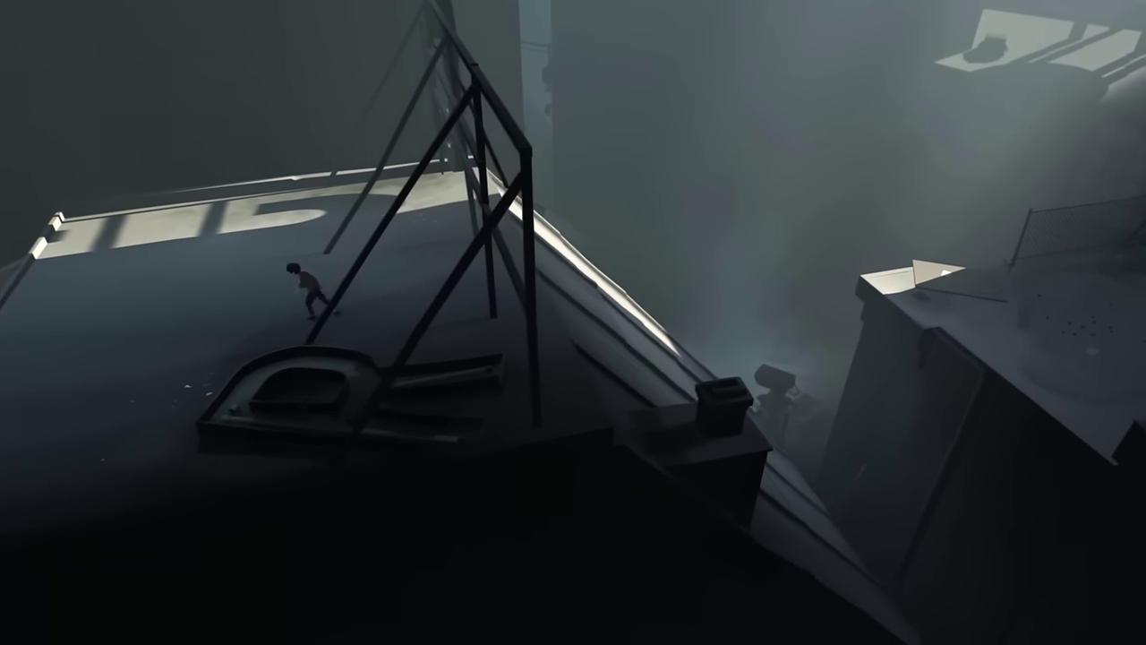
key("Right")
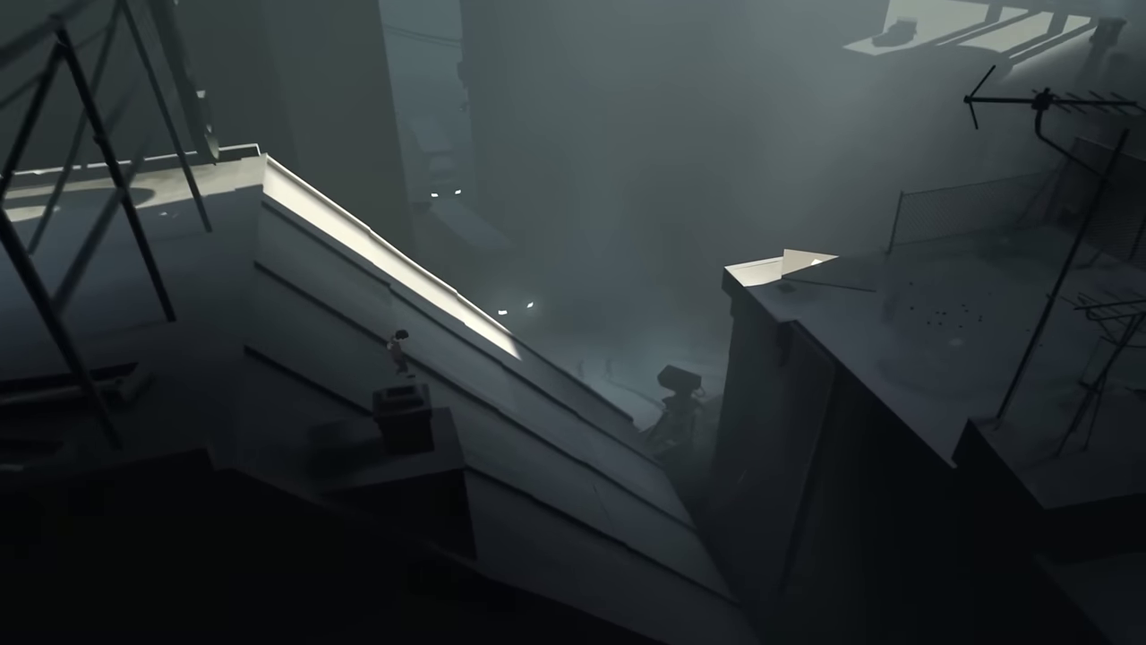
key("Right")
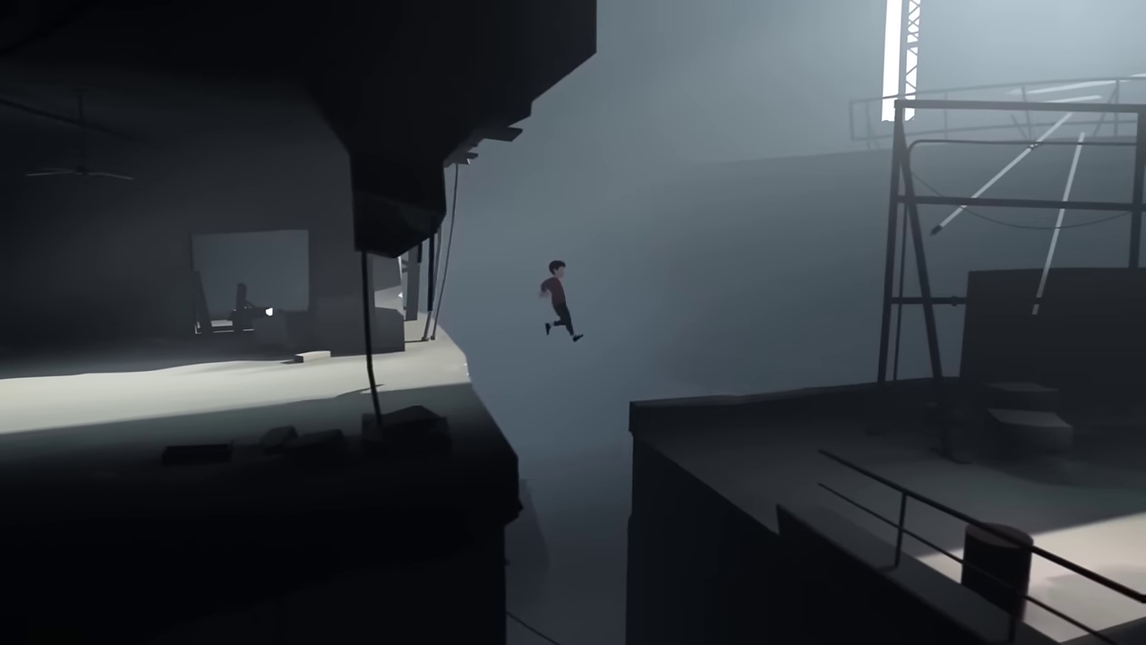
key("Right")
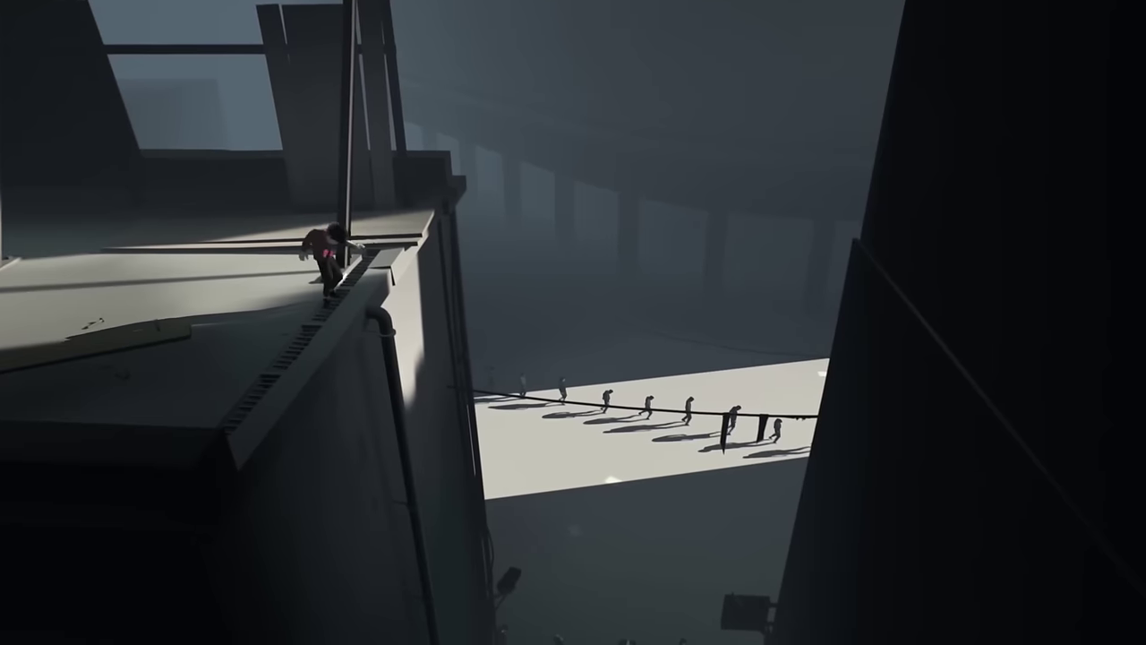
key("Down")
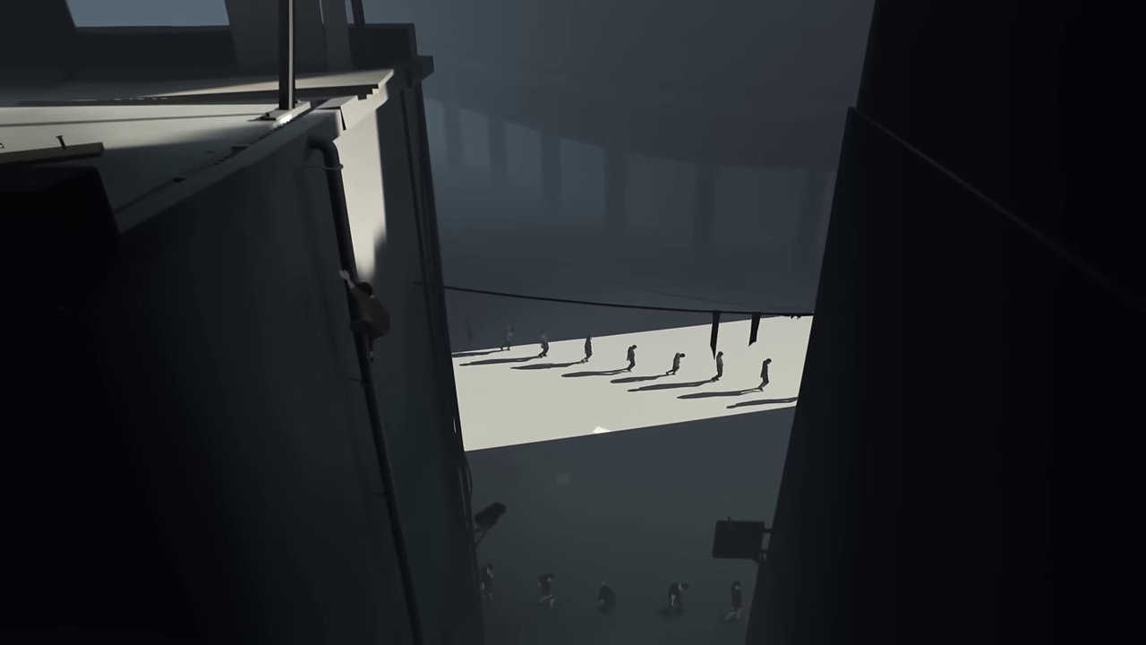
key("Down")
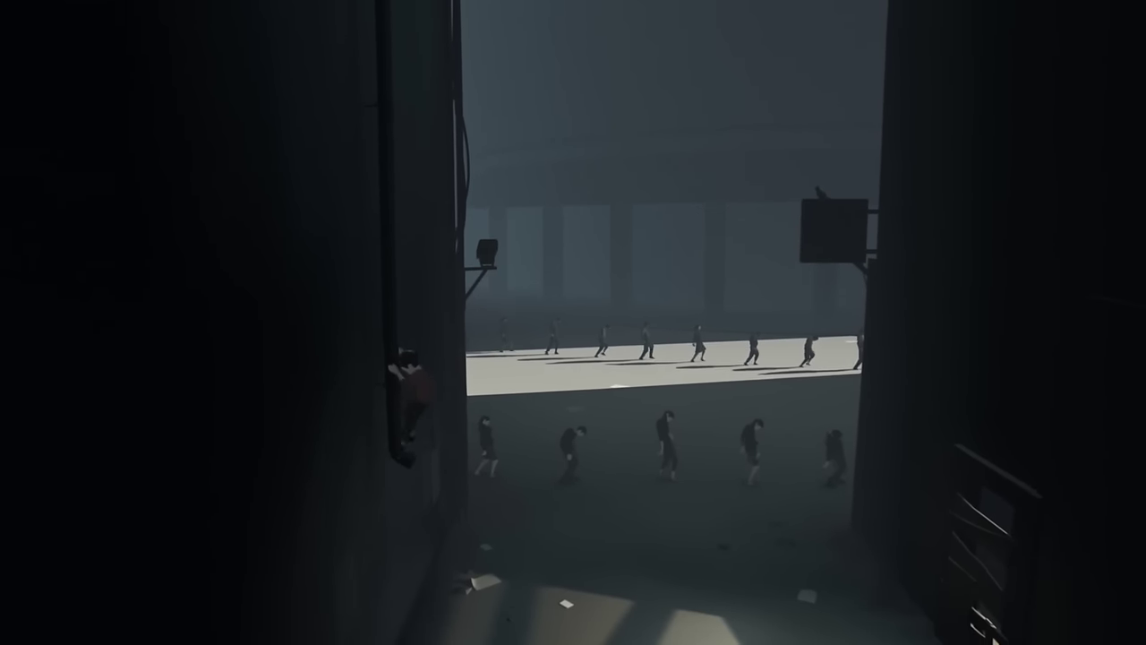
key("Right")
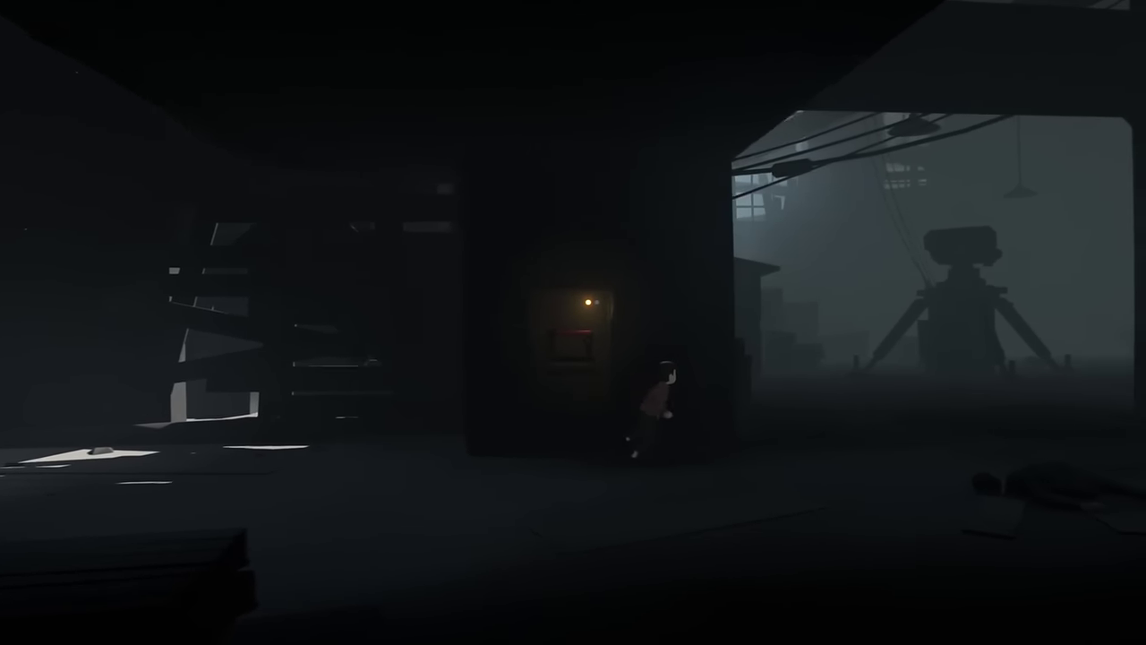
key("Right")
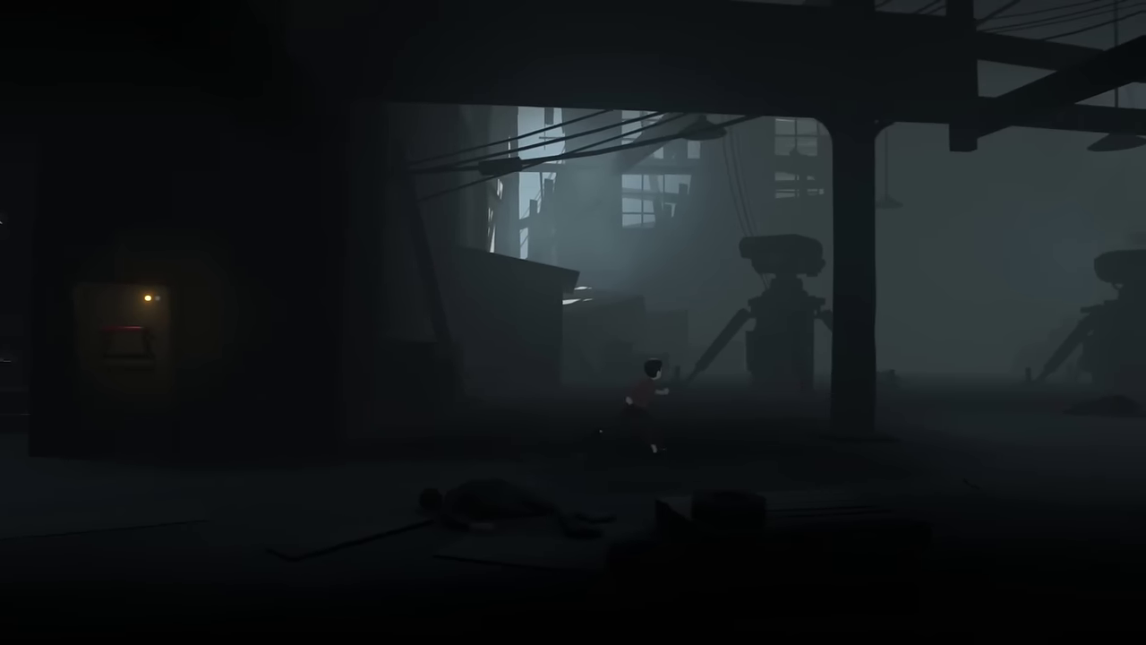
key("Right")
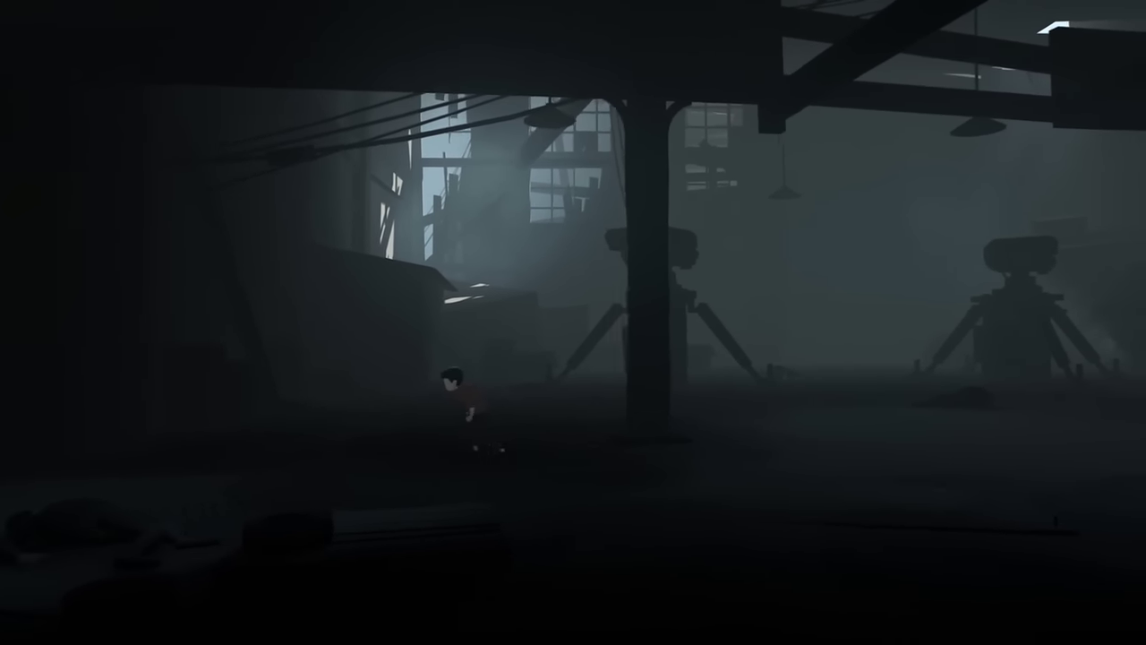
key("Left")
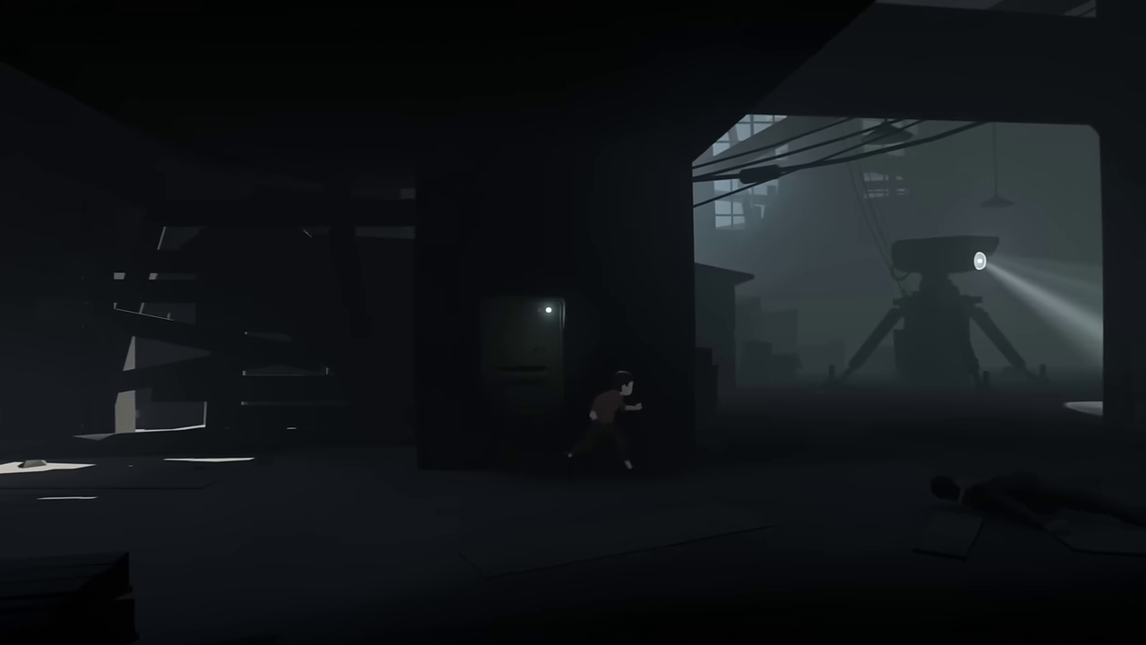
key("Right")
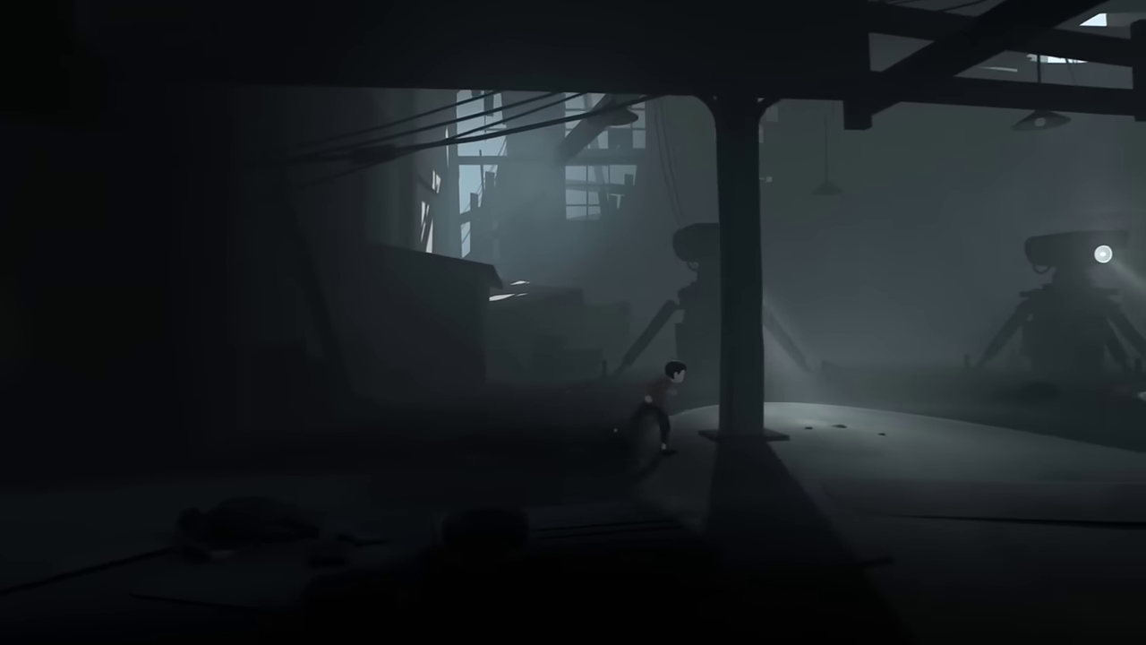